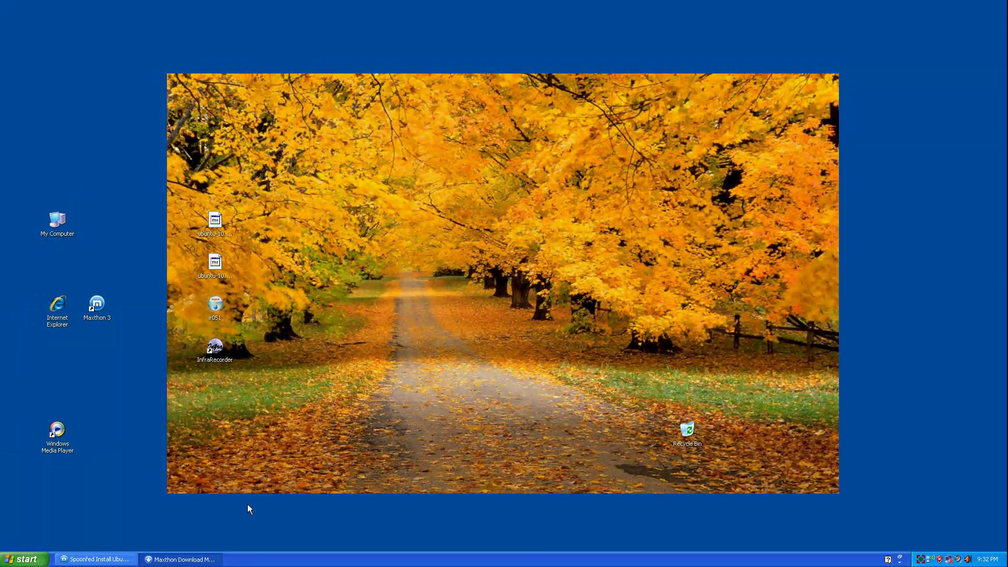
- Bring Maxthon back from the taskbar and start a new browser tab
click(95, 559)
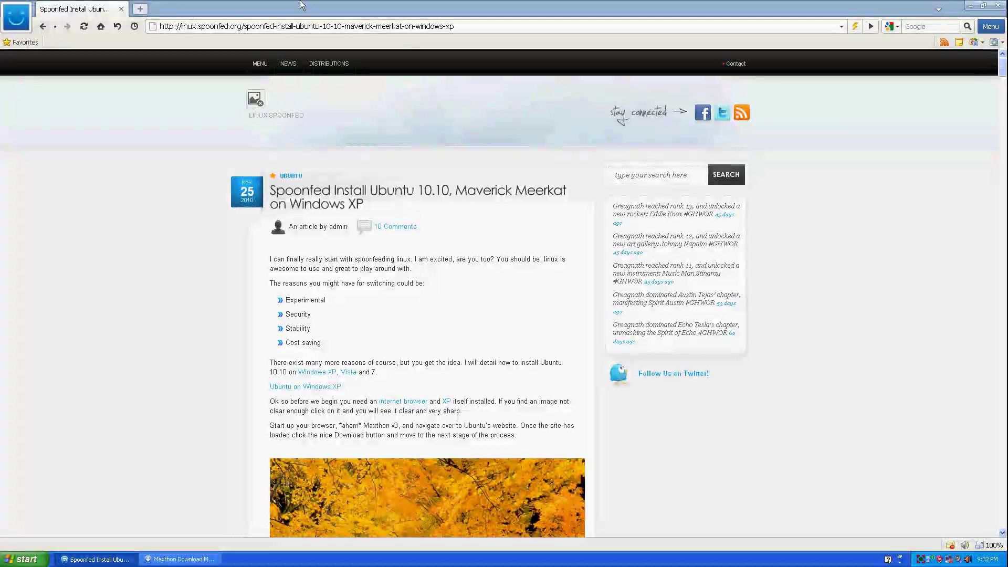
click(140, 9)
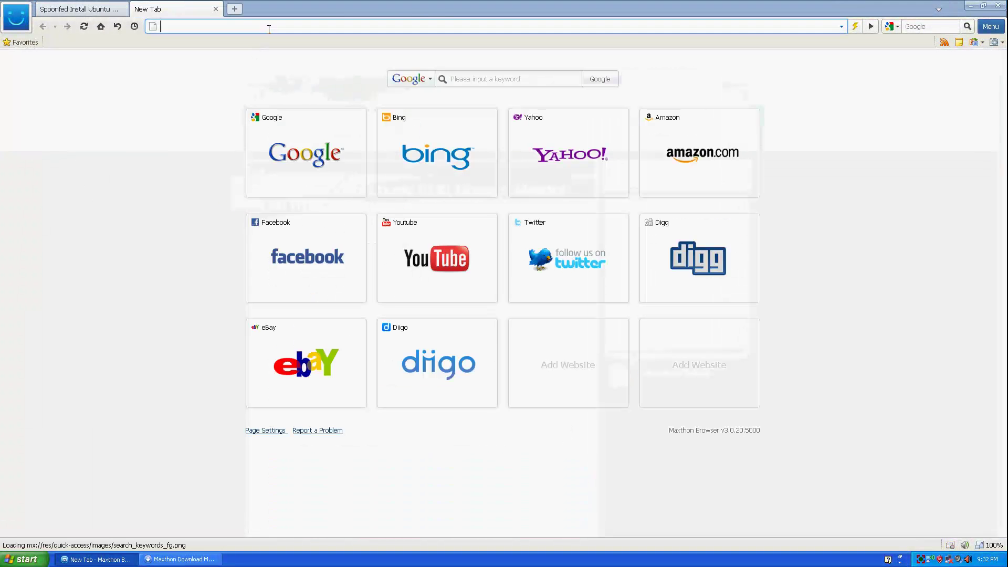
text(ubuntu.com/desktop/get-ubuntu/download)
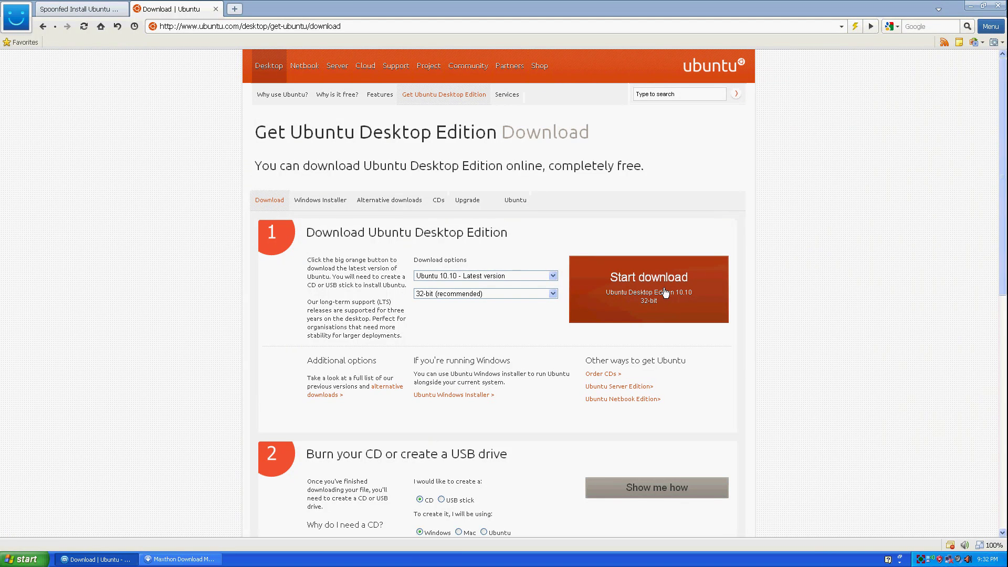
- Browse Ubuntu 10.10's alternative downloads, then its DVD downloads section
click(388, 392)
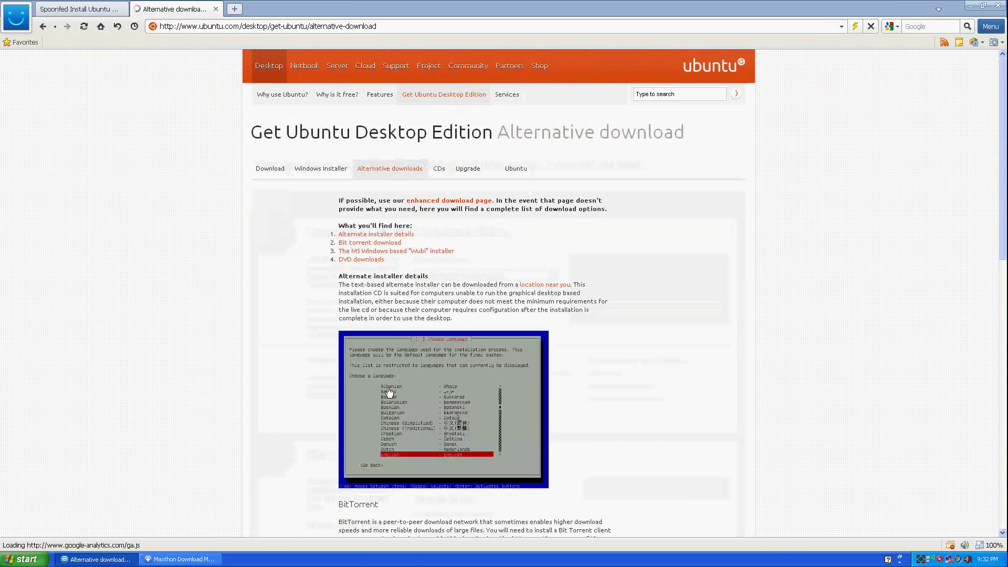
click(377, 260)
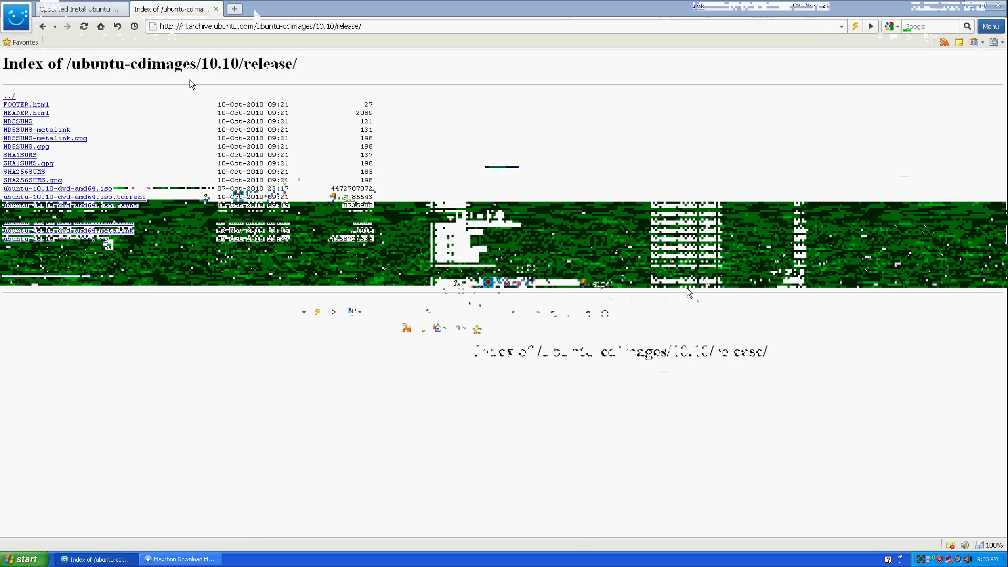
- Close the release listing, clear completed downloads except ubuntu-10.10-dvd-i386.iso, and return to the guide
click(217, 10)
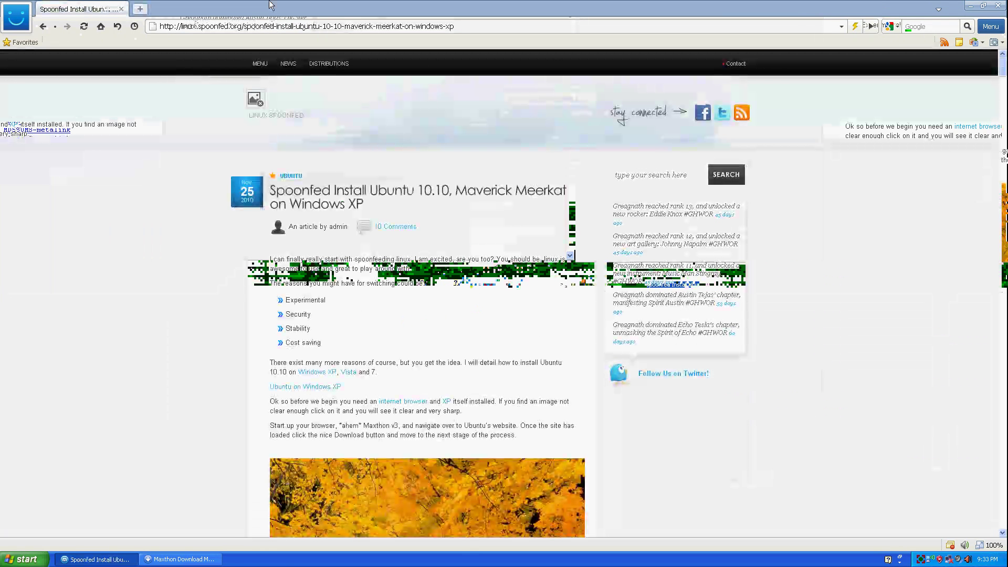
click(181, 560)
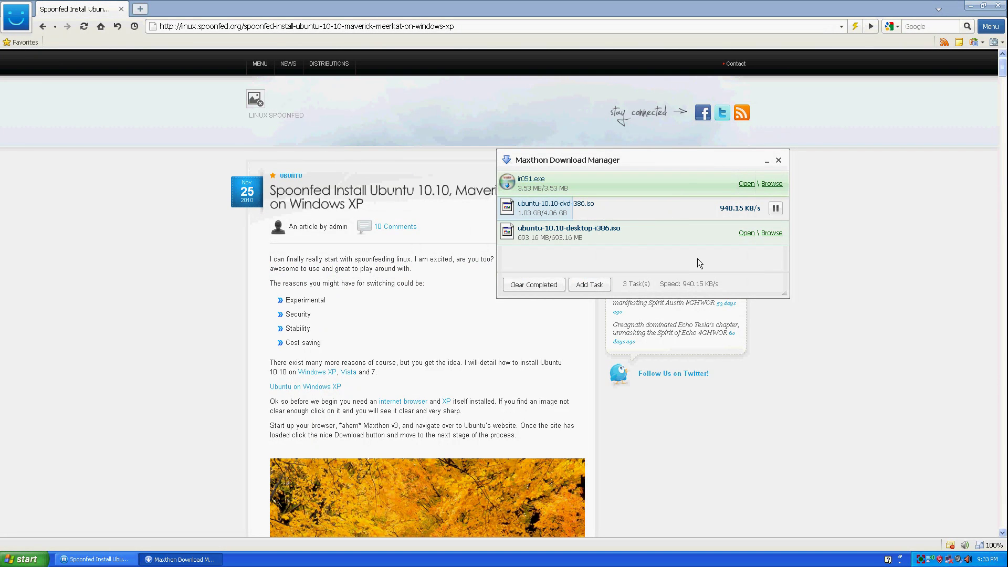
click(527, 287)
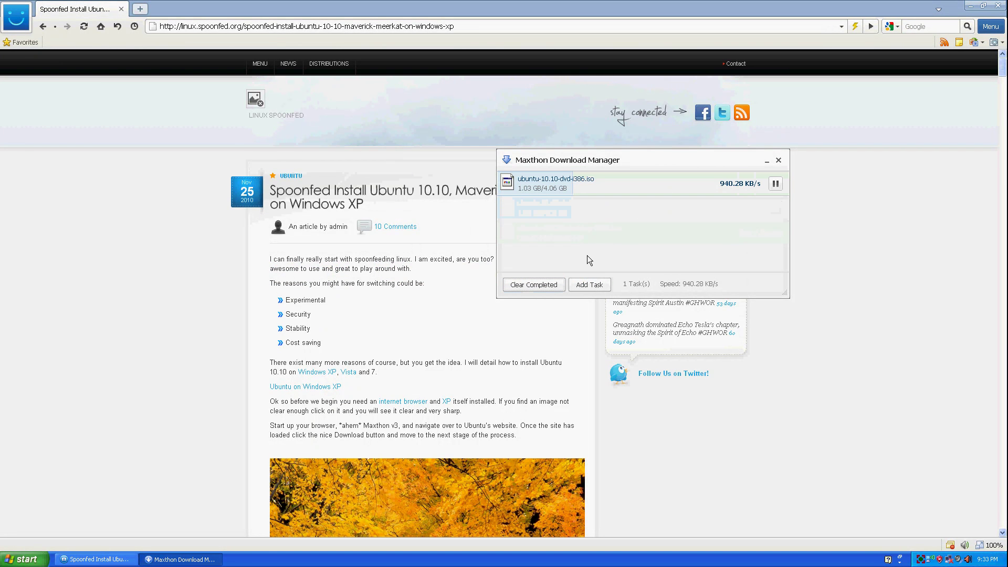
click(563, 94)
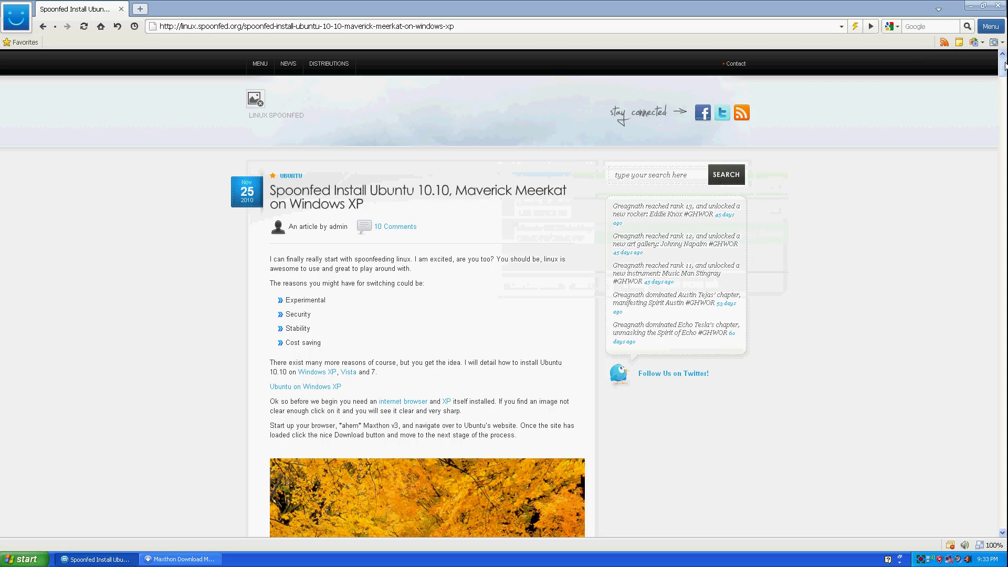
drag(1004, 66, 1003, 105)
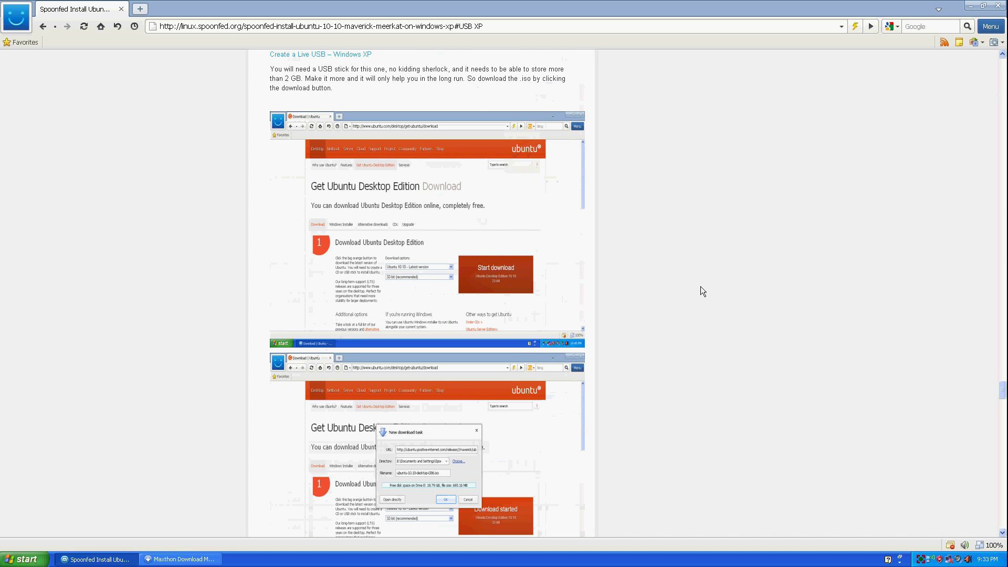
scroll(701, 292, down, 5)
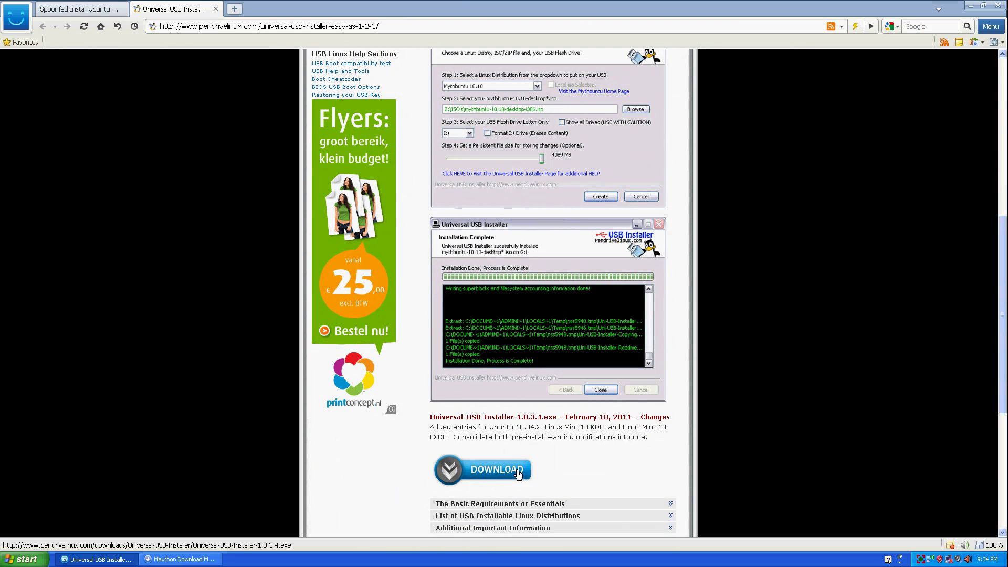
- Download Universal-USB-Installer-1.8.3.4.exe and run it from the Download Manager
click(518, 473)
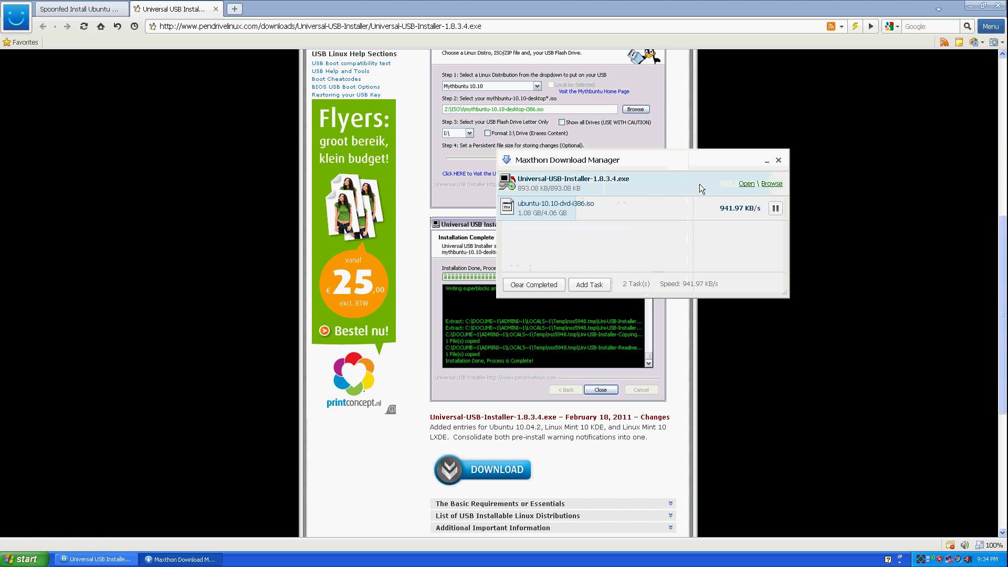
click(746, 184)
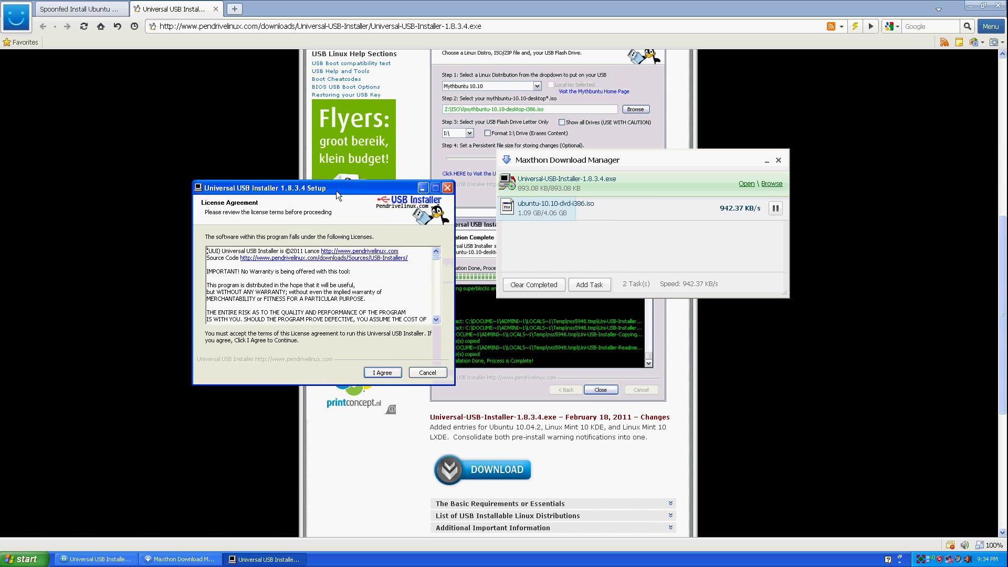
- Move the Universal USB Installer setup window further to the right
mouse_move(336, 190)
mouse_down()
mouse_move(519, 212)
mouse_move(549, 195)
mouse_up()
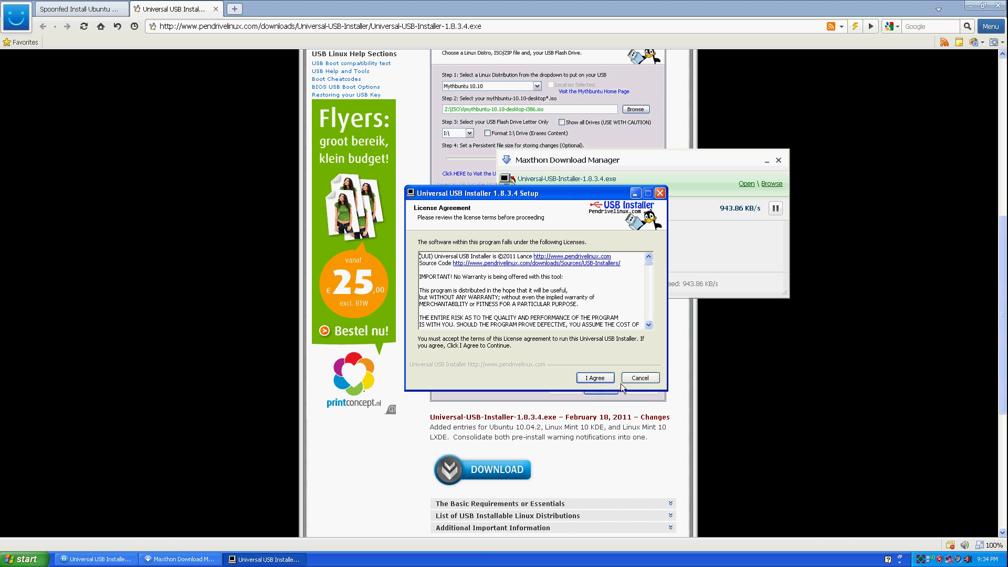
- Accept the license and pick Ubuntu 10.10 from the Step 1 distribution list
click(592, 379)
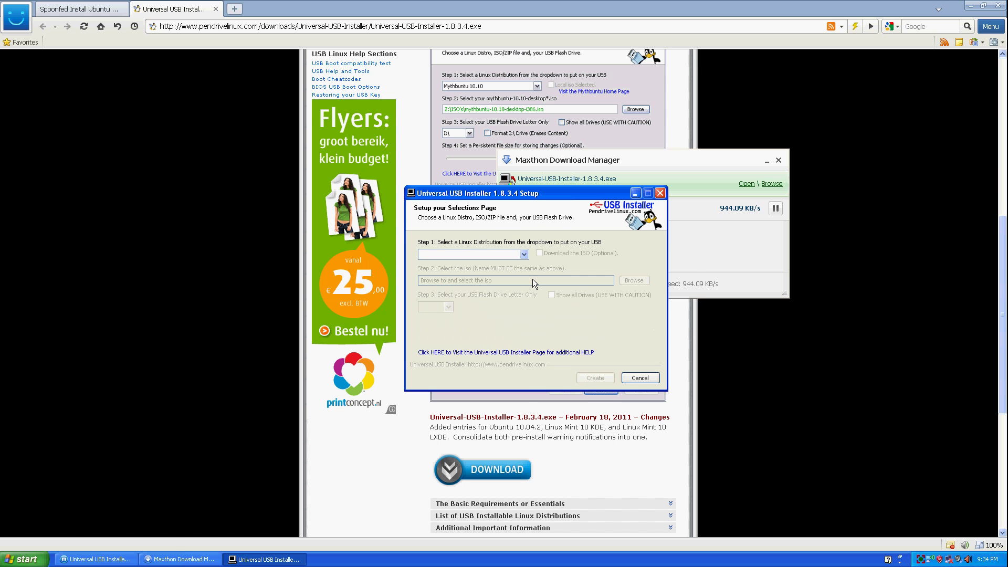
click(525, 256)
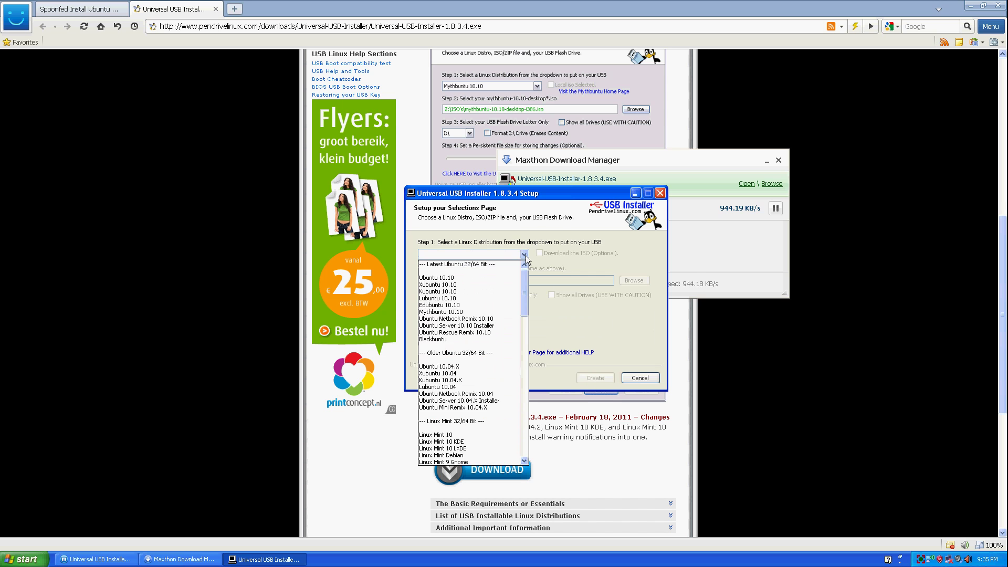
click(481, 278)
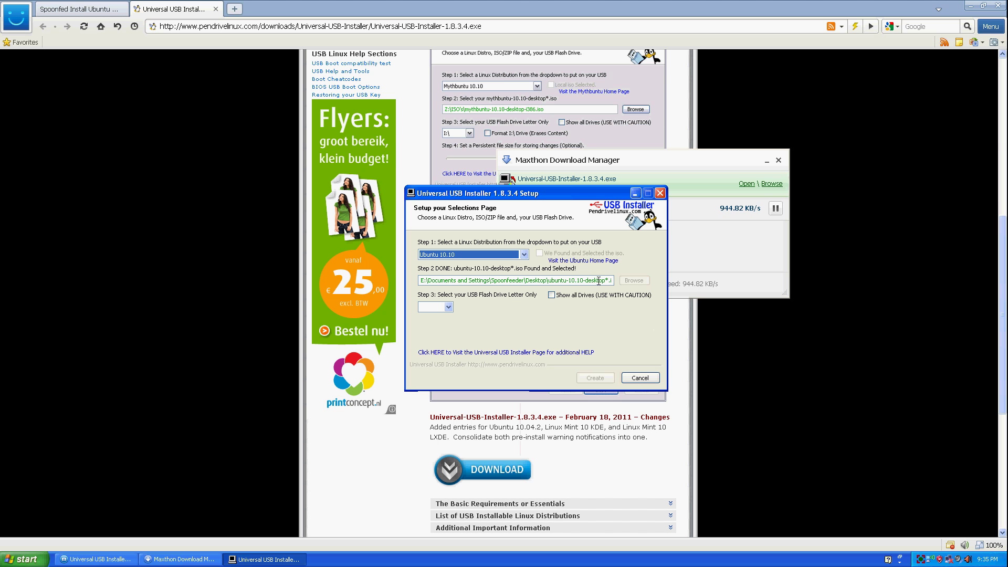
click(450, 307)
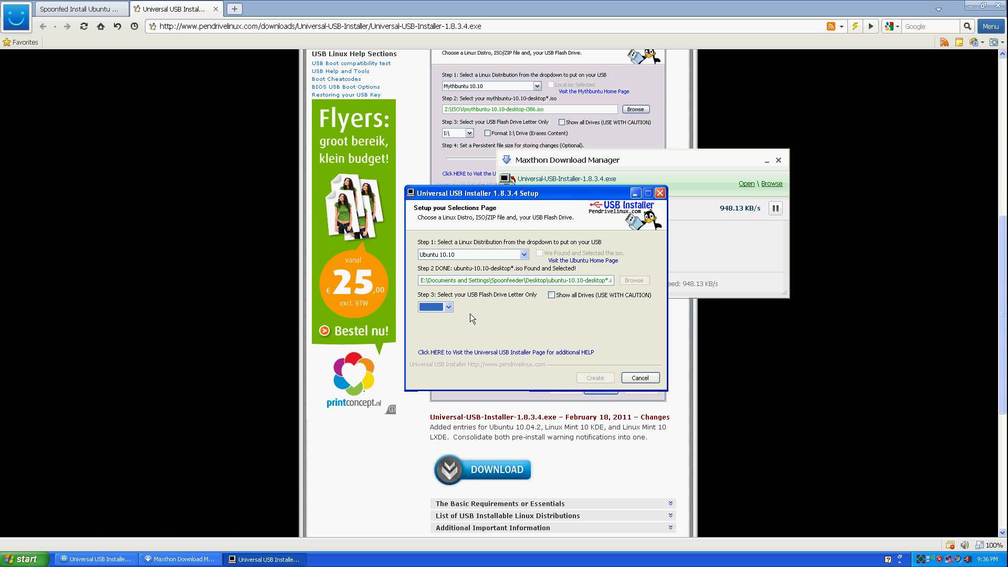
key(super+e)
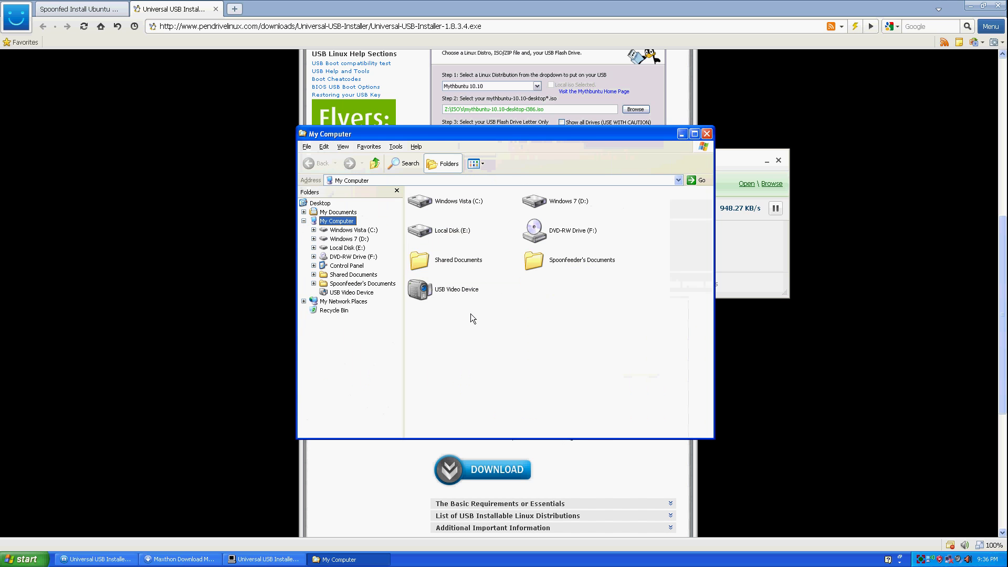
click(501, 320)
click(707, 134)
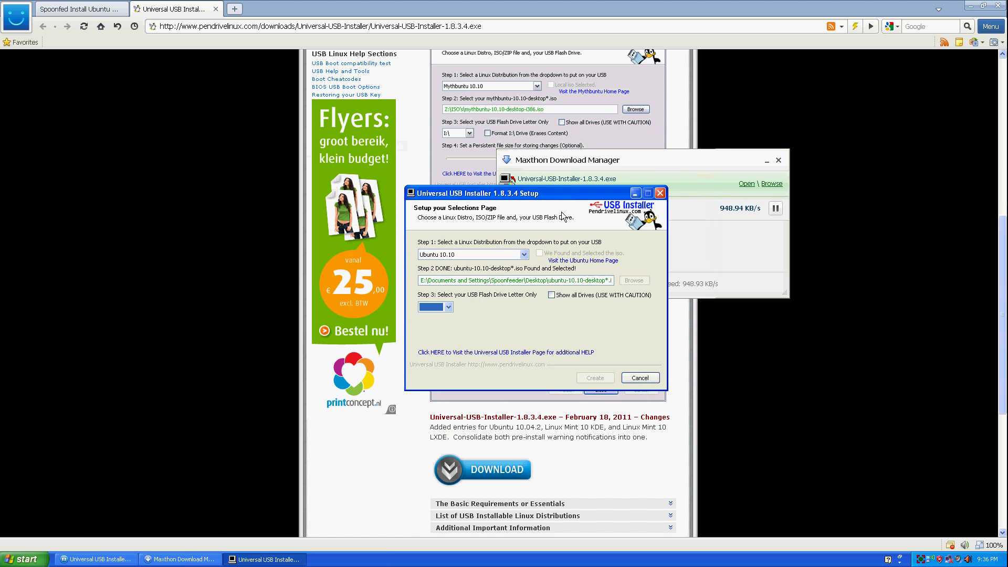
- Recheck the USB drive letter choices, then cancel the installer without creating the stick
click(446, 308)
click(636, 375)
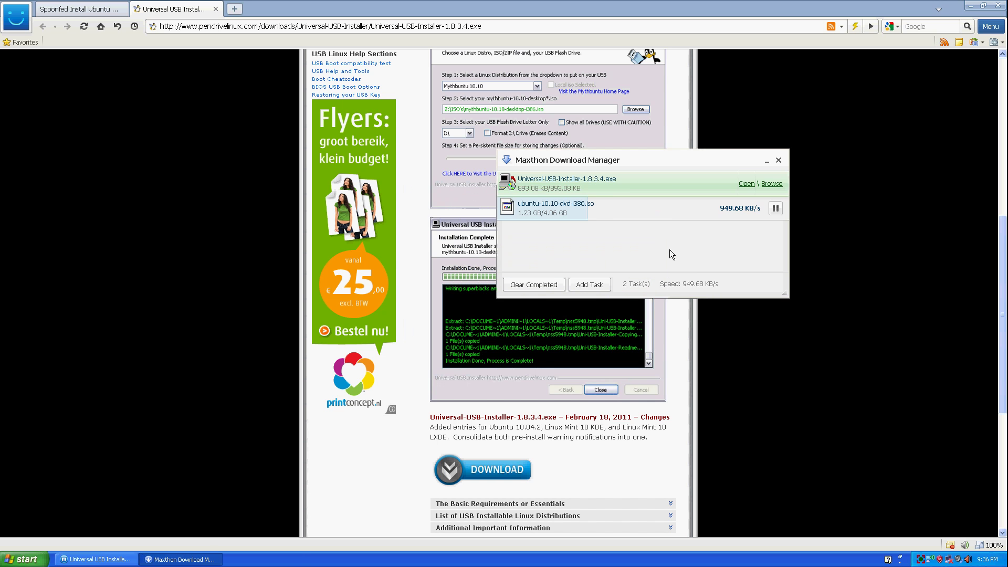